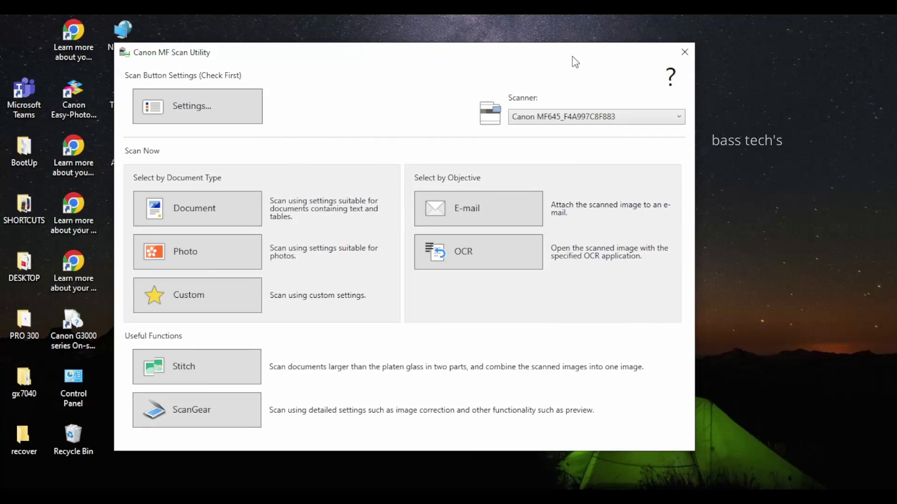
- Review the Custom 1 preset for printer-started scans, keeping A5 as its paper size
left_click(228, 105)
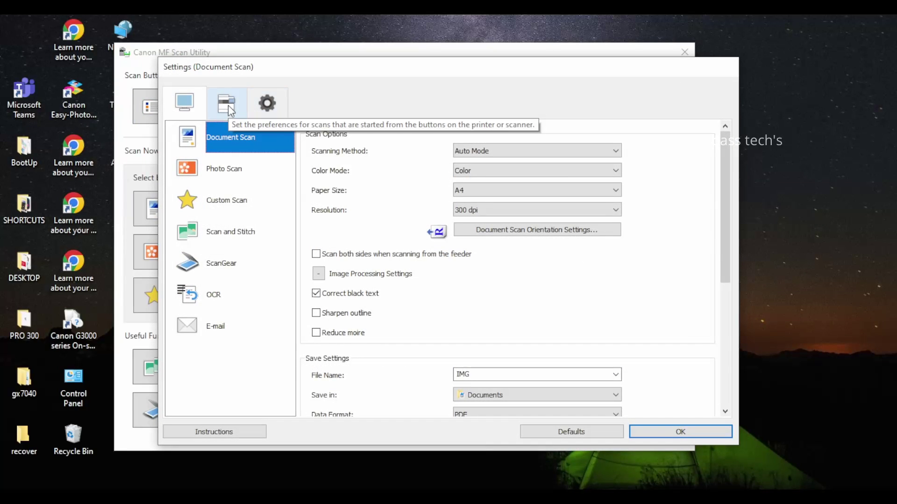
left_click(228, 105)
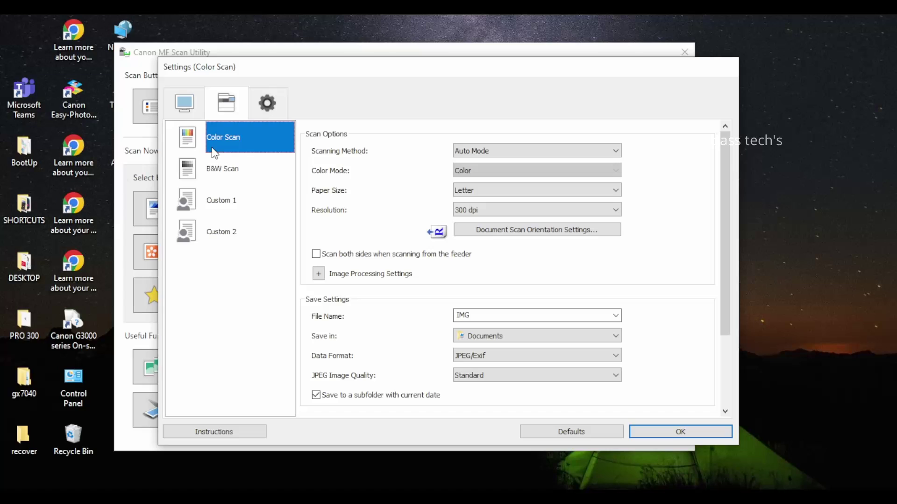
left_click(223, 205)
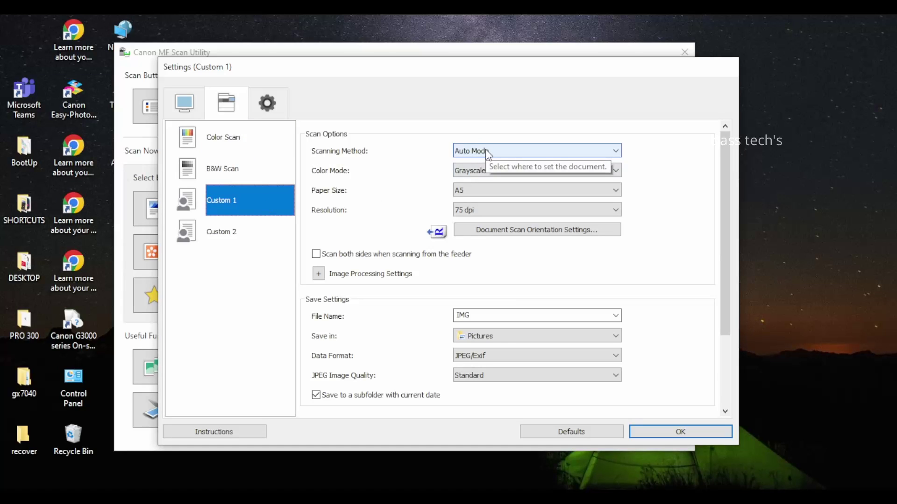
left_click(492, 192)
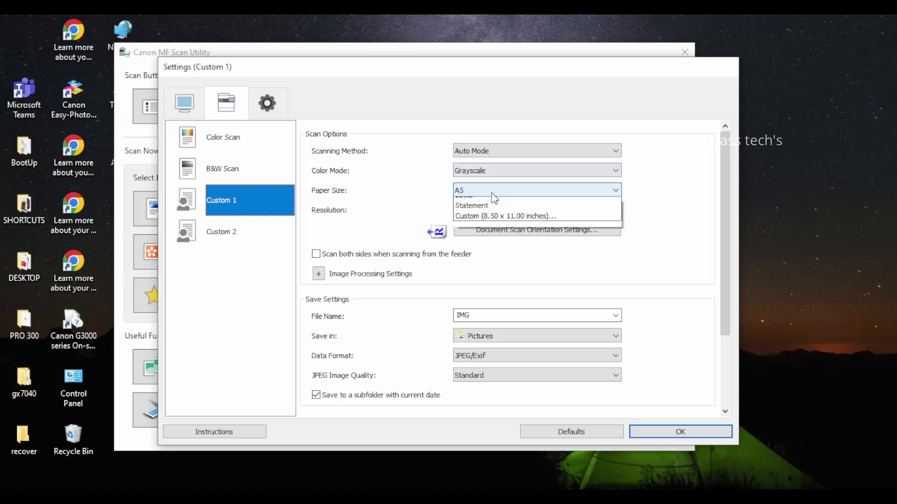
left_click(480, 216)
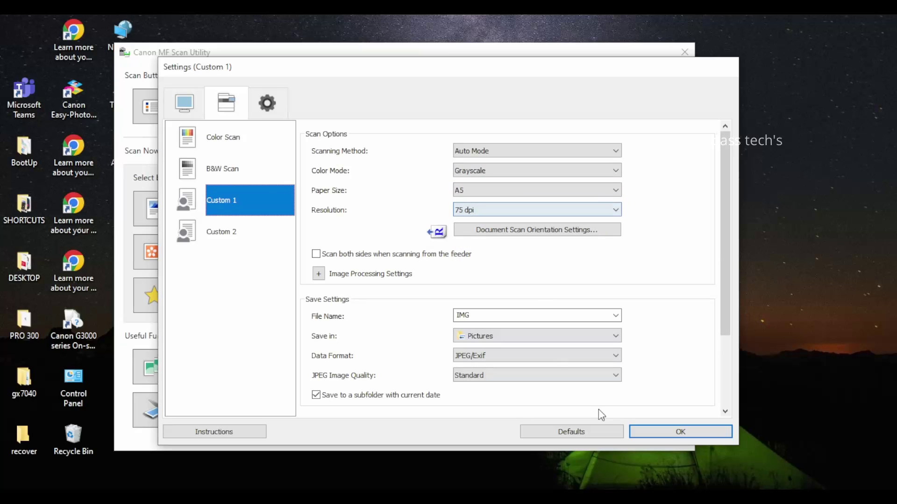
left_click(677, 431)
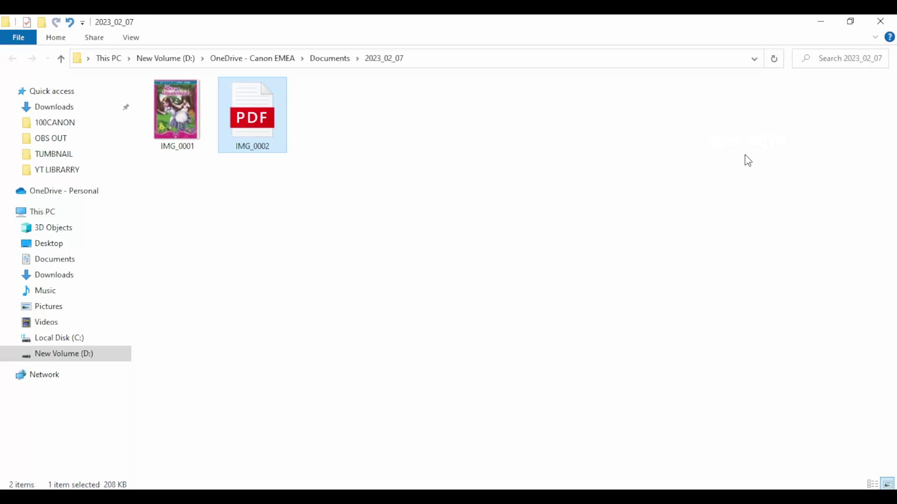
- Open IMG_0001 from the 2023_02_07 folder to view the Alice in Wonderland cover
double_click(164, 131)
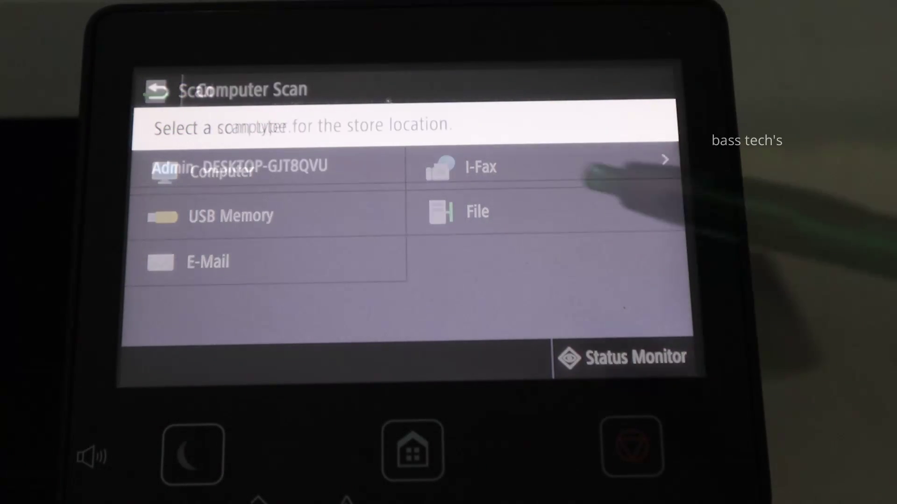
- Send a Black & White Scan from the MF645 panel to this computer and finish
left_click(576, 159)
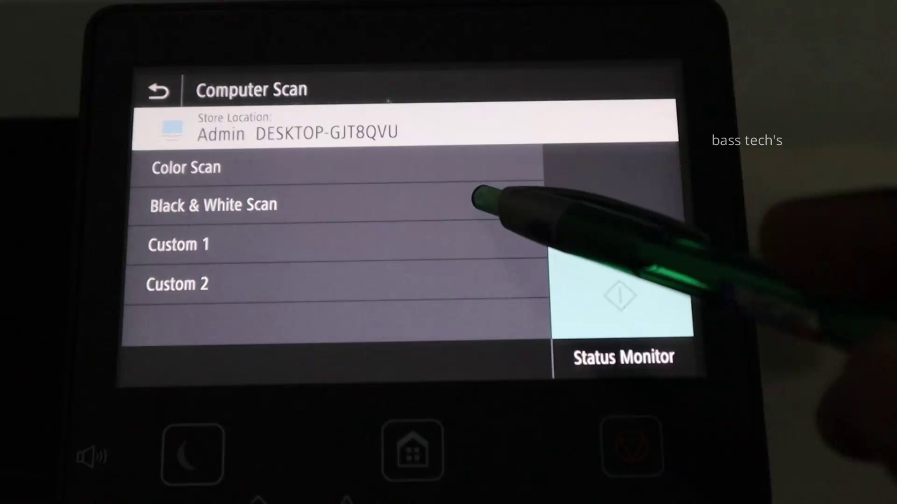
left_click(480, 196)
left_click(620, 283)
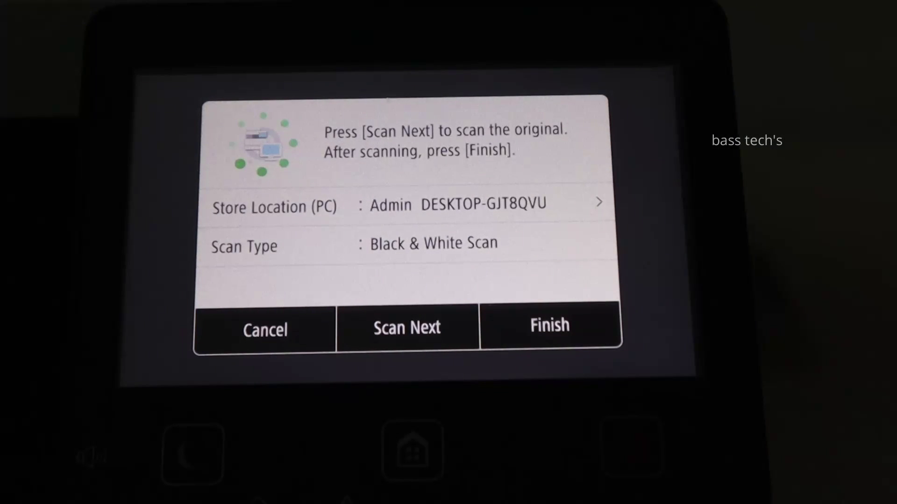
left_click(576, 306)
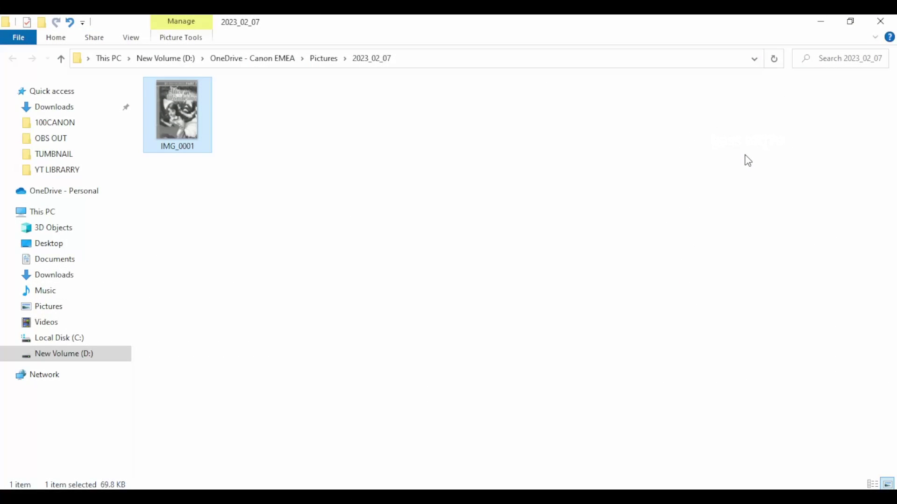
- View grayscale IMG_0001 in Photos and the IMG_0002 PDF in Edge, closing both
double_click(185, 125)
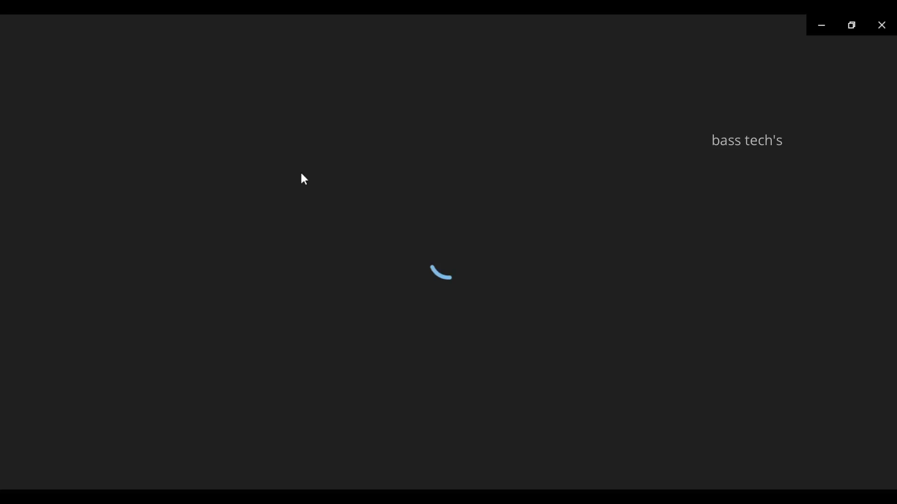
left_click(881, 25)
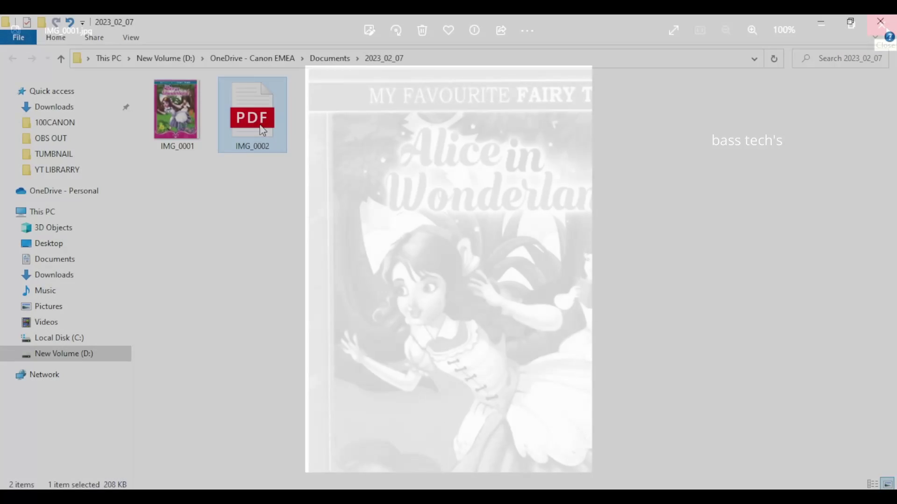
double_click(262, 131)
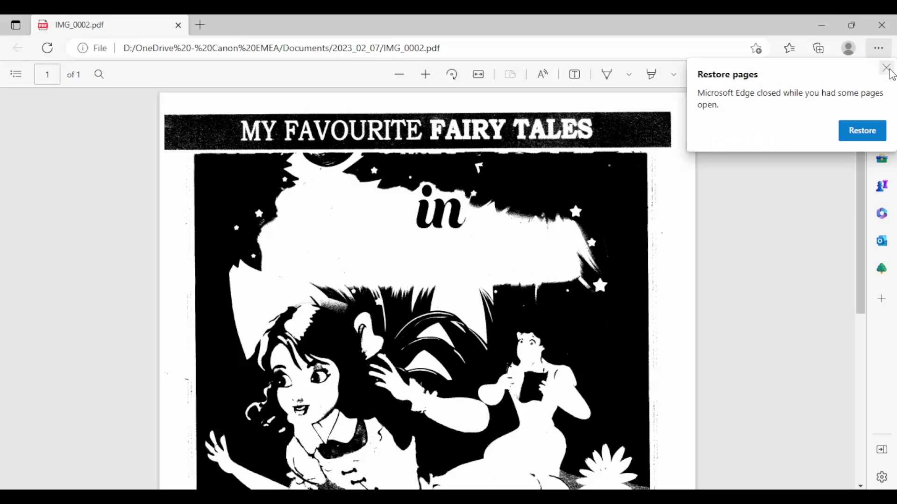
left_click(887, 69)
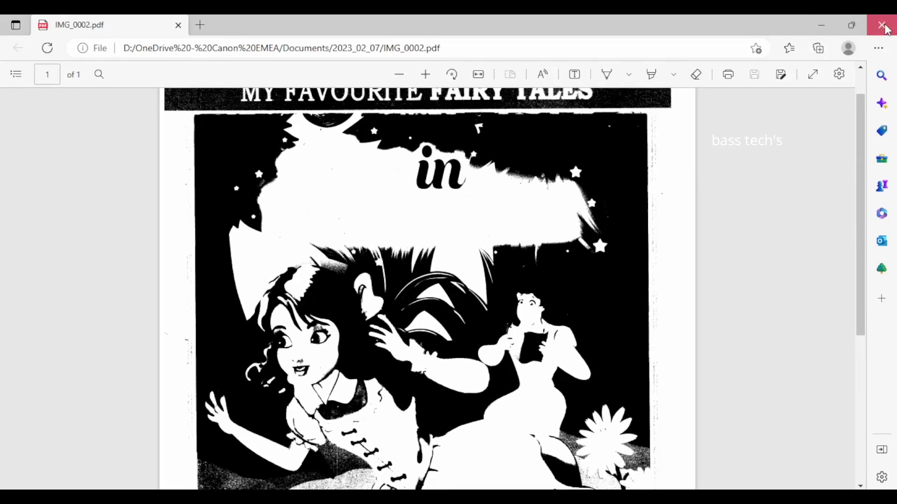
left_click(887, 29)
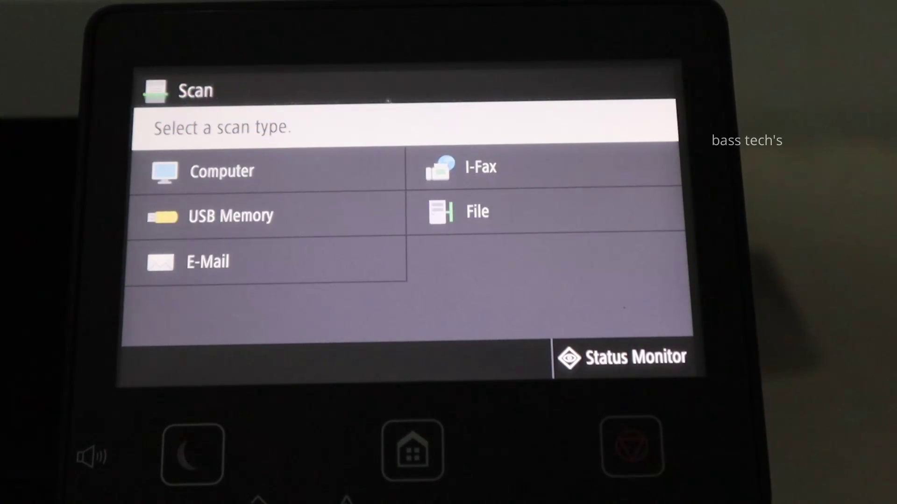
- Start a Custom 1 scan from the panel, then a Document scan in MF Scan Utility
left_click(420, 241)
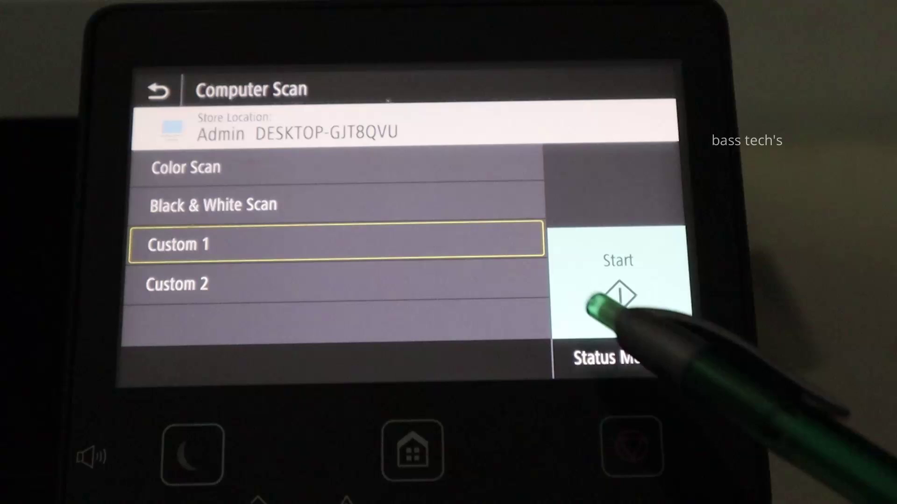
left_click(592, 307)
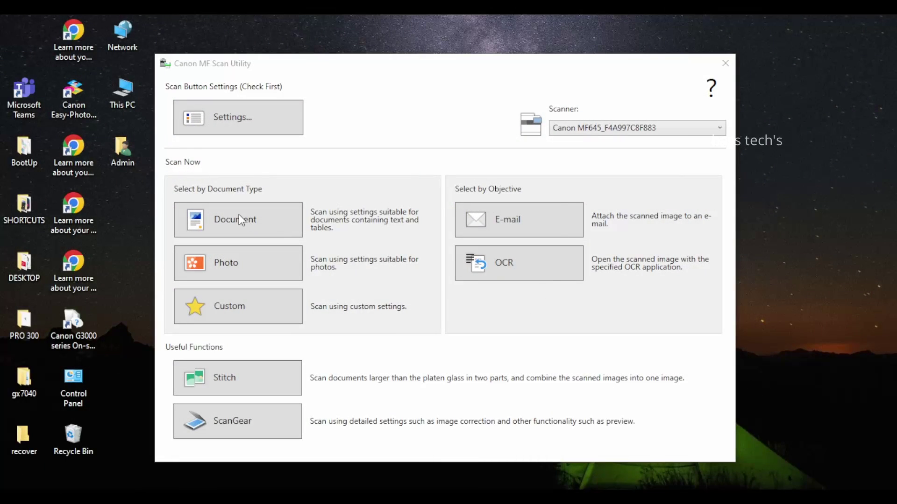
left_click(240, 220)
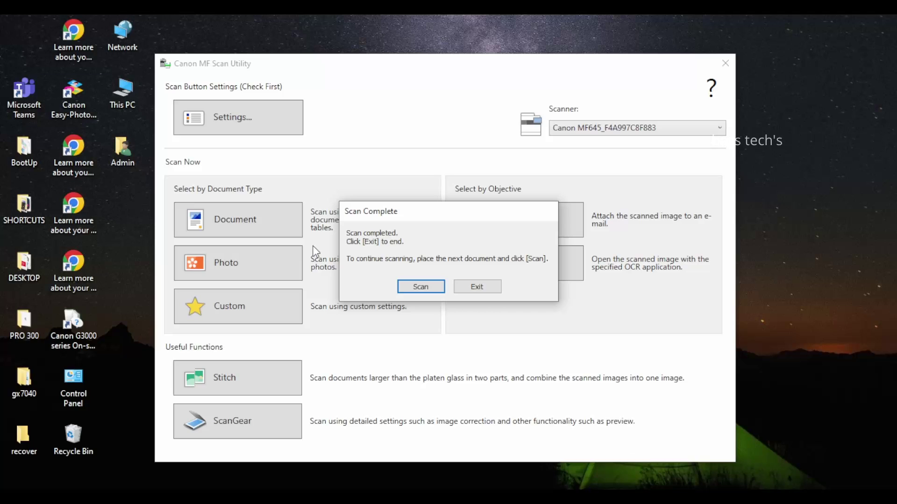
- Exit Scan Complete, check the cover in IMG_0003.pdf, and close Edge
left_click(482, 289)
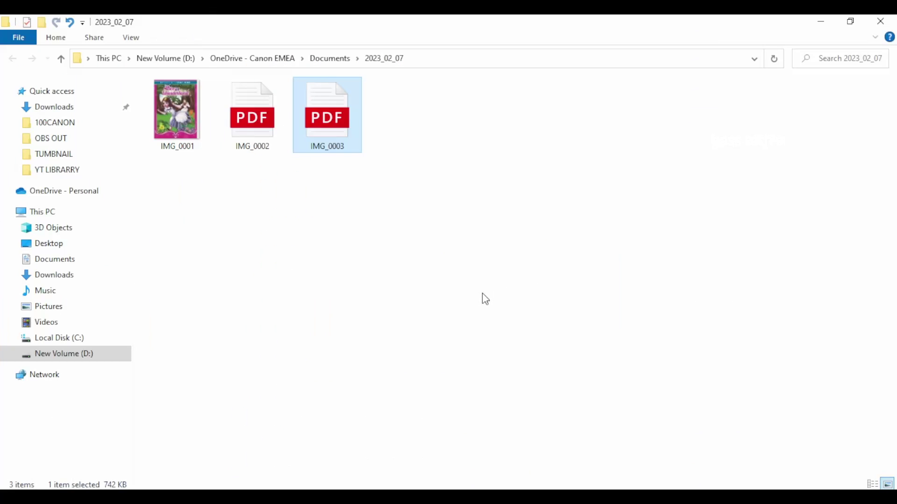
double_click(336, 136)
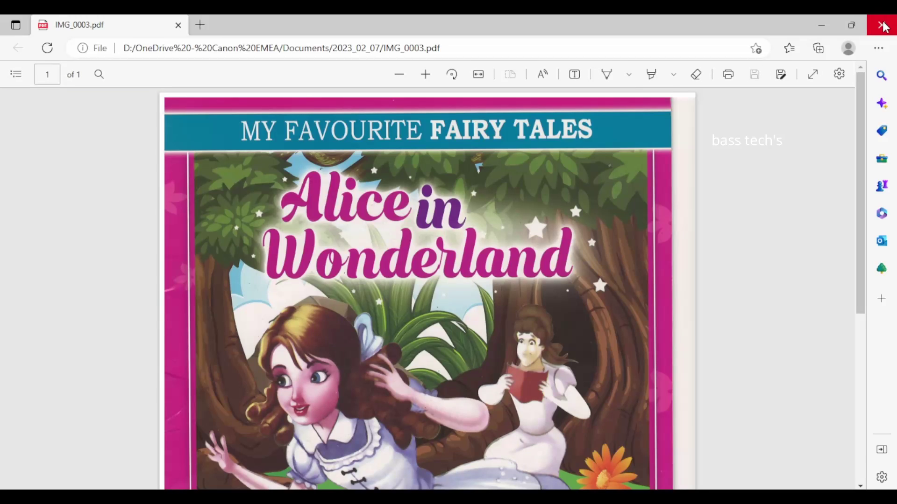
left_click(882, 25)
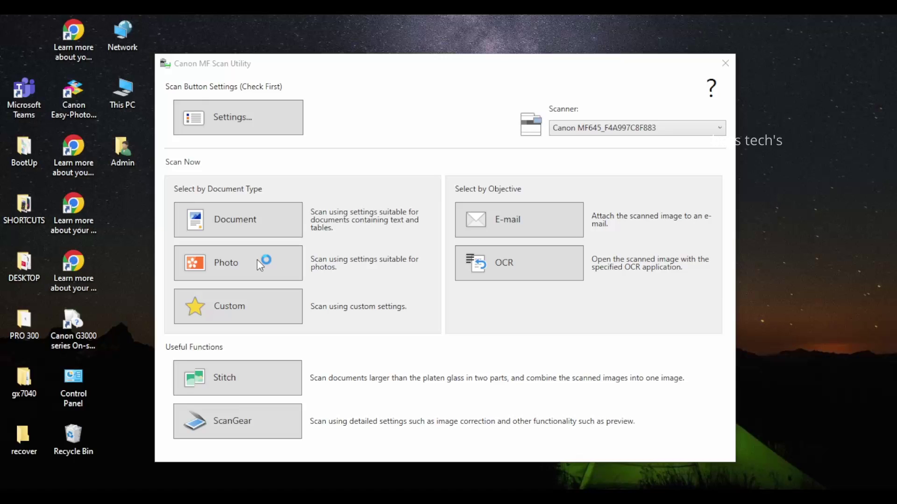
- Photo-scan the cover and view the resulting IMG_0004 JPEG before closing Photos
left_click(258, 261)
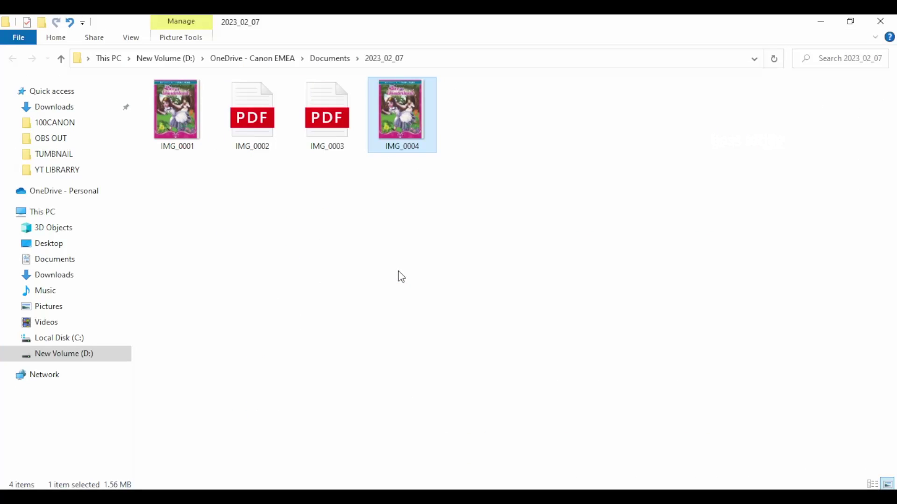
double_click(407, 129)
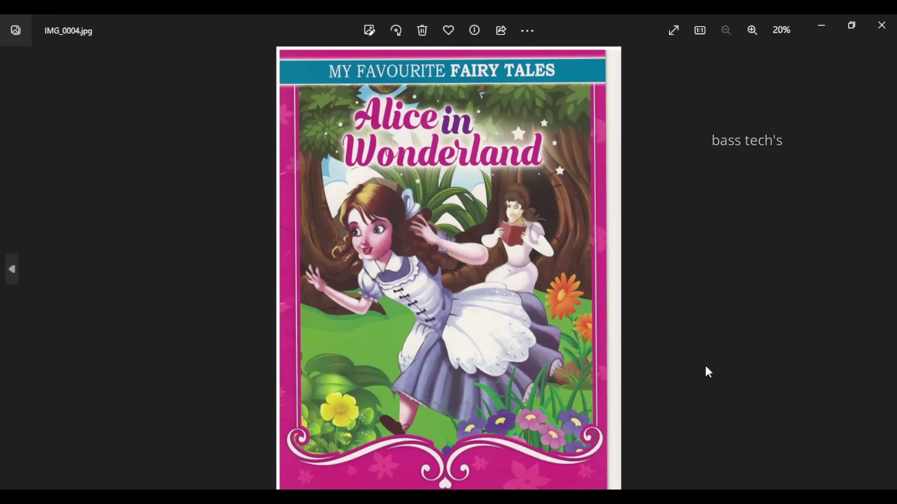
left_click(881, 25)
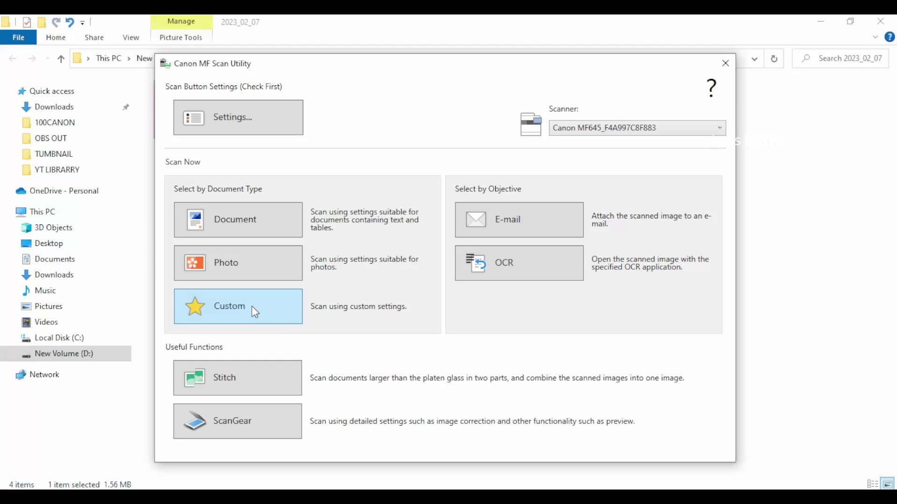
- Custom-scan the cover, scroll through IMG_0005.pdf in Edge, then close Edge and minimize Explorer
left_click(252, 307)
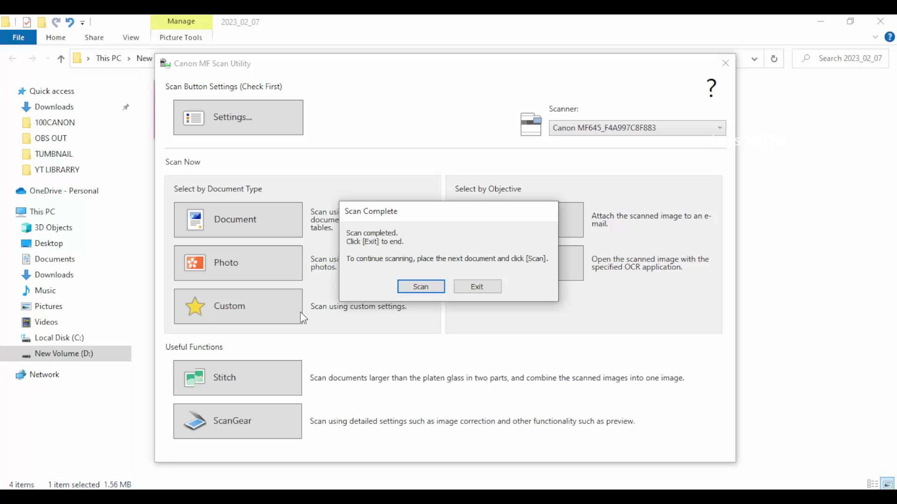
left_click(495, 287)
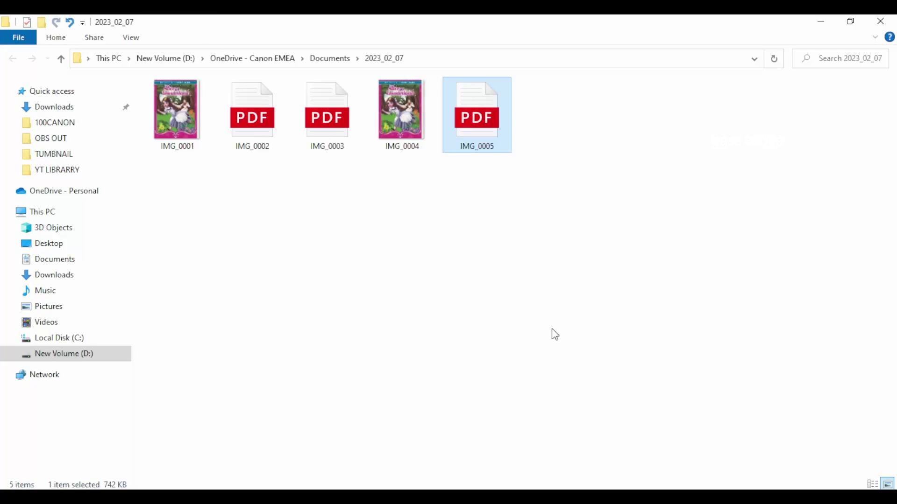
double_click(481, 130)
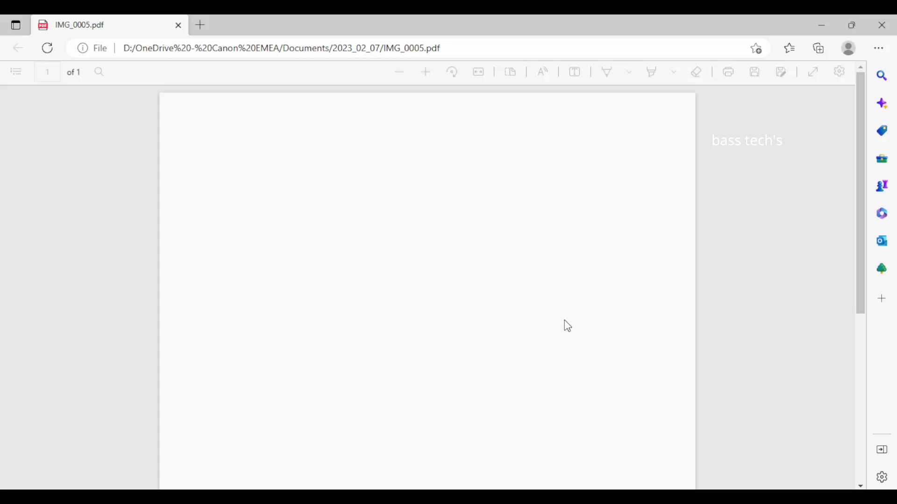
scroll(567, 326, "down", 6)
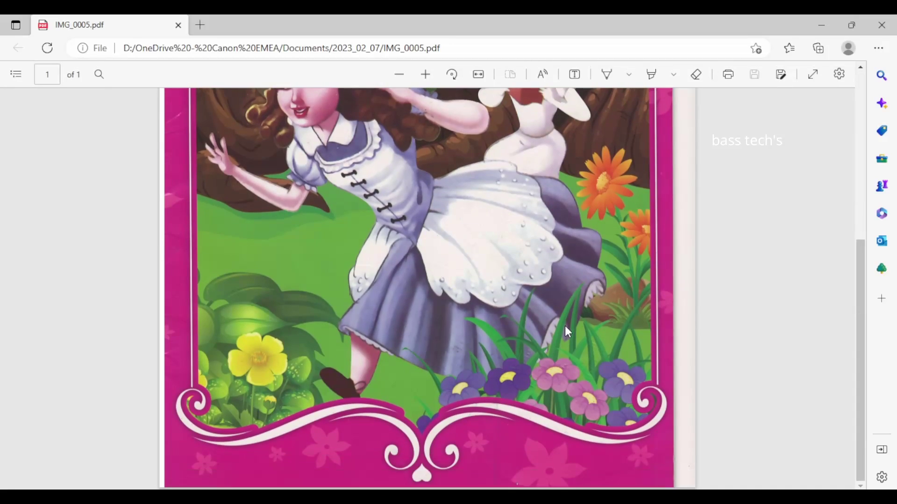
left_click(882, 24)
left_click(817, 24)
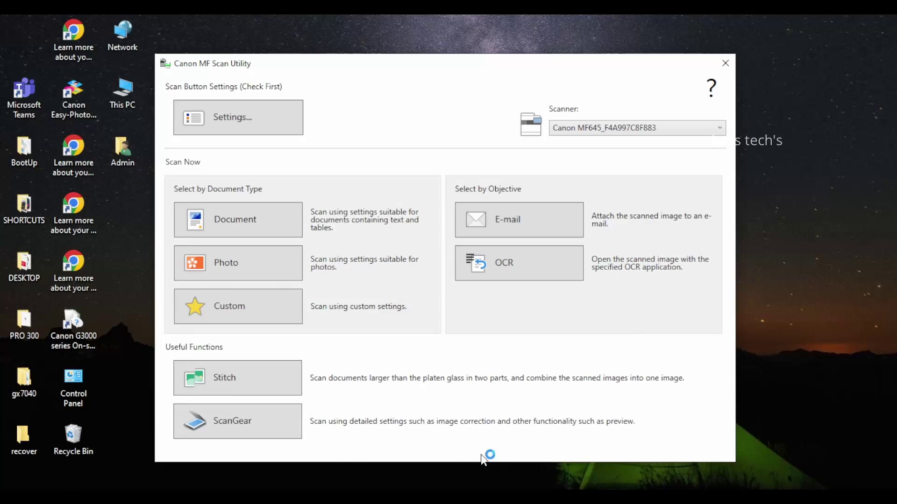
- Start an 11x17 Stitch scan and capture image 1, the left story page
left_click(276, 384)
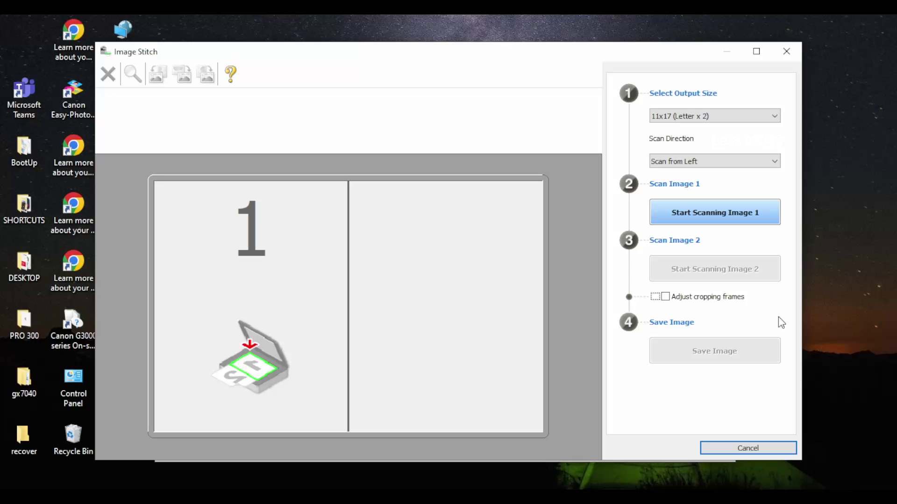
left_click(730, 218)
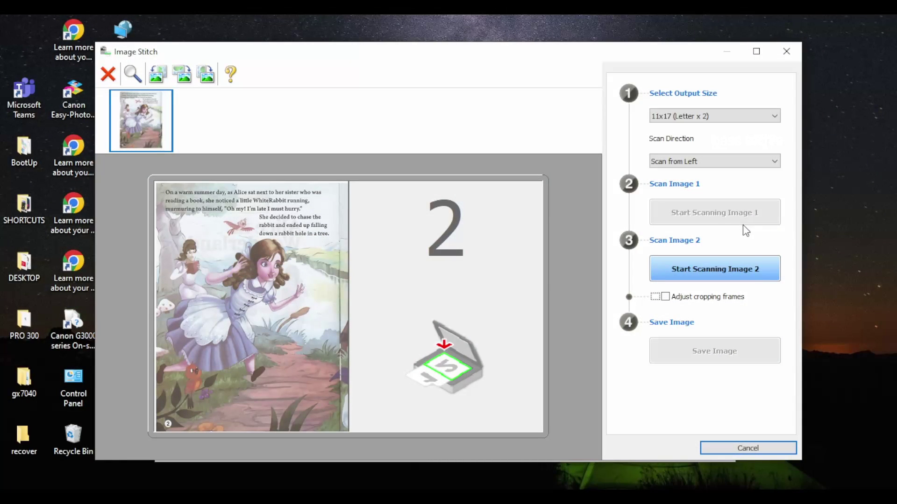
- Scan image 2, the right page, and save the stitched spread as PDF IMG_0006
left_click(751, 270)
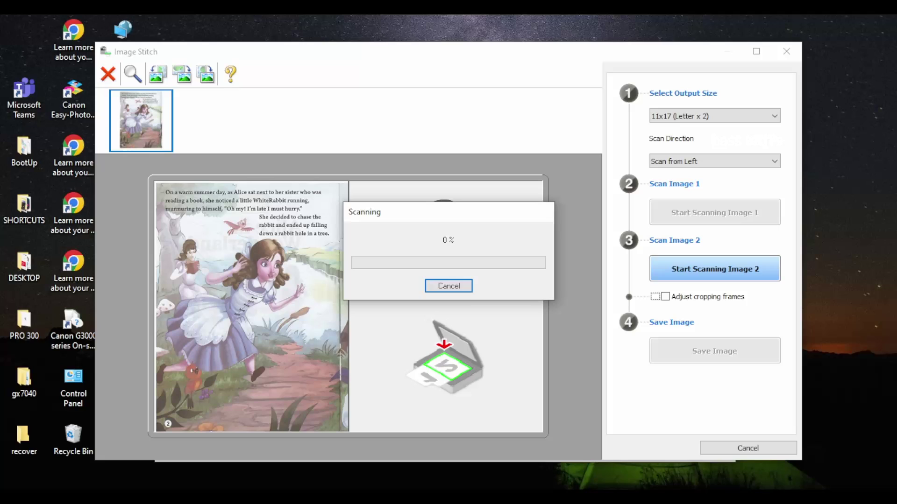
left_click(873, 344)
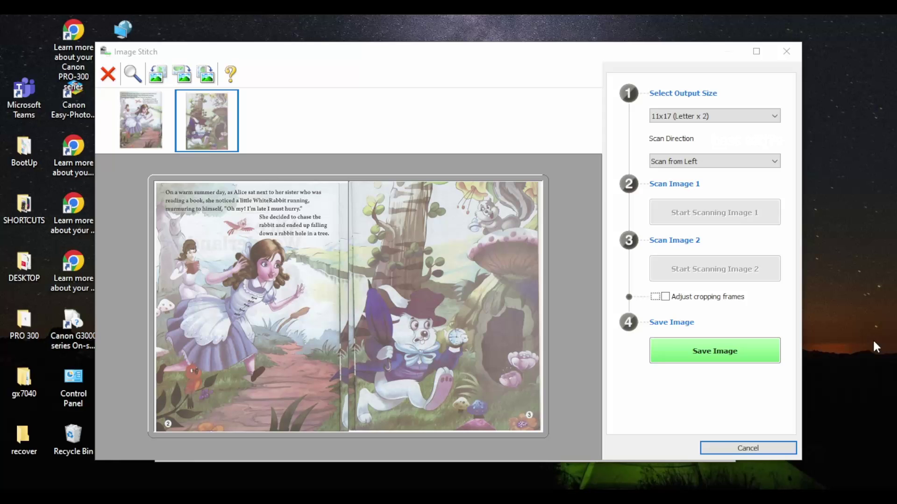
left_click(740, 354)
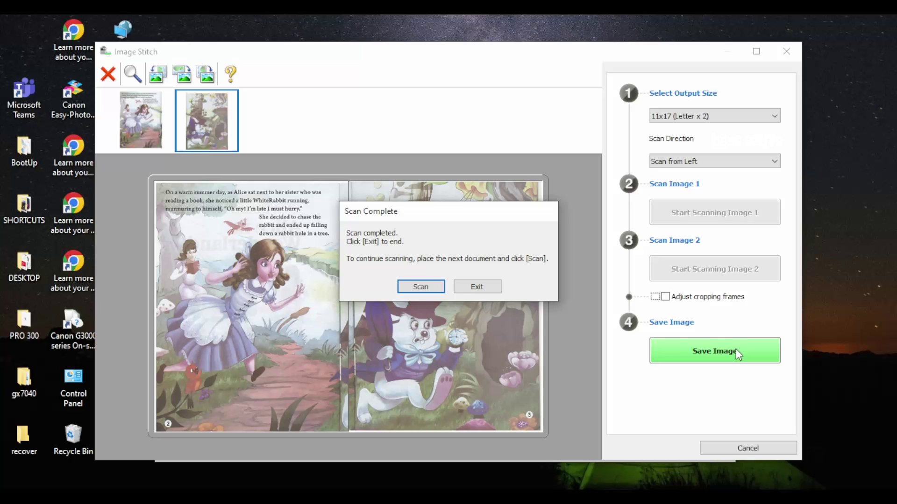
left_click(482, 287)
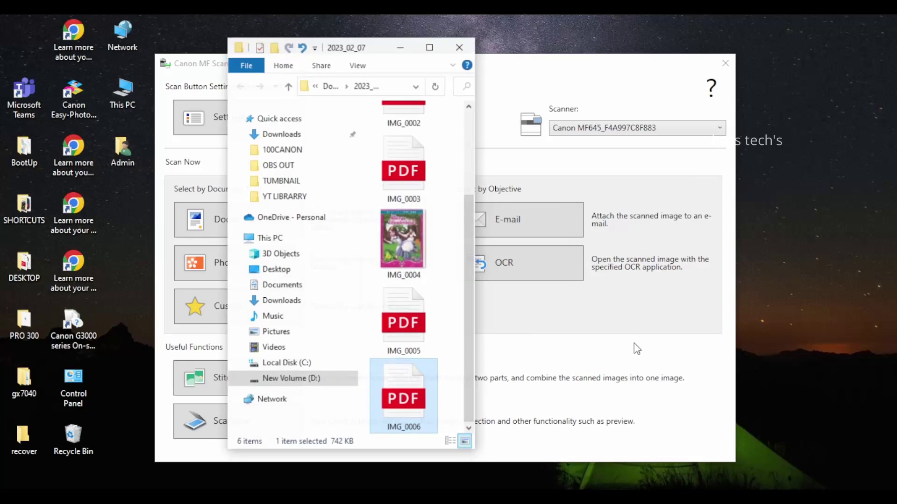
- Maximize the scans folder window and zoom in on the stitched Alice spread in IMG_0006.pdf
left_click(439, 21)
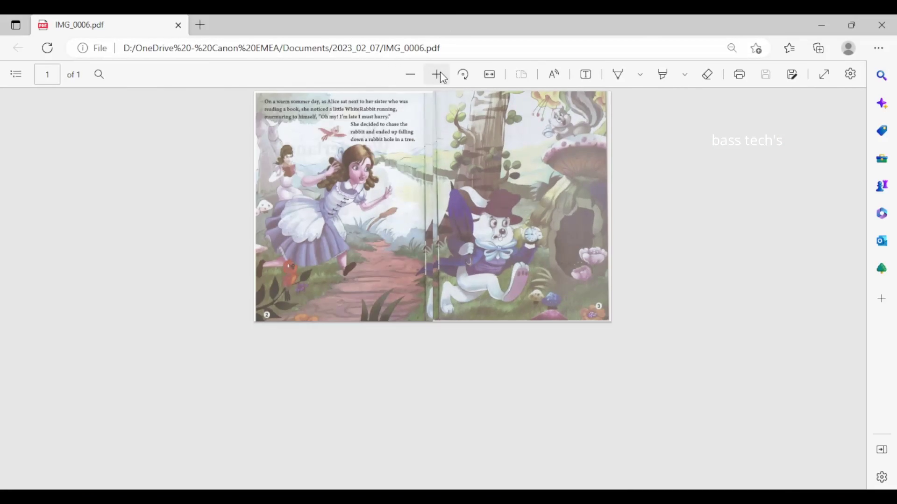
left_click(440, 72)
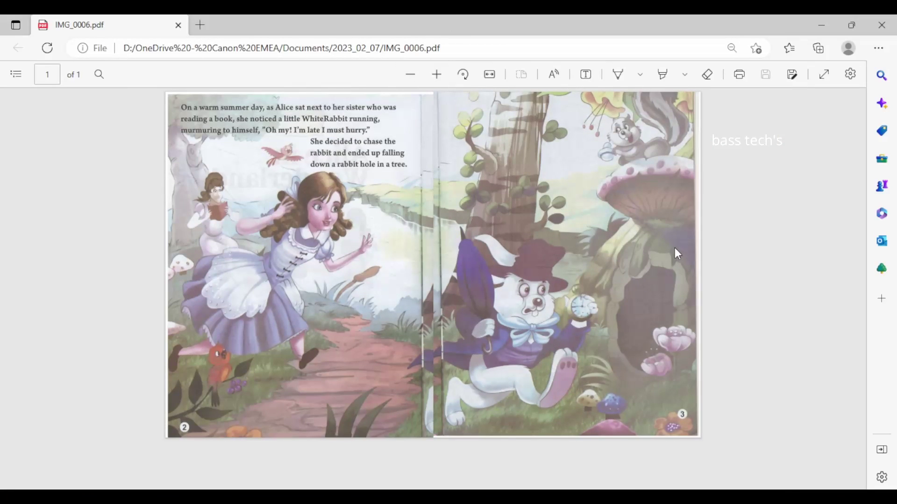